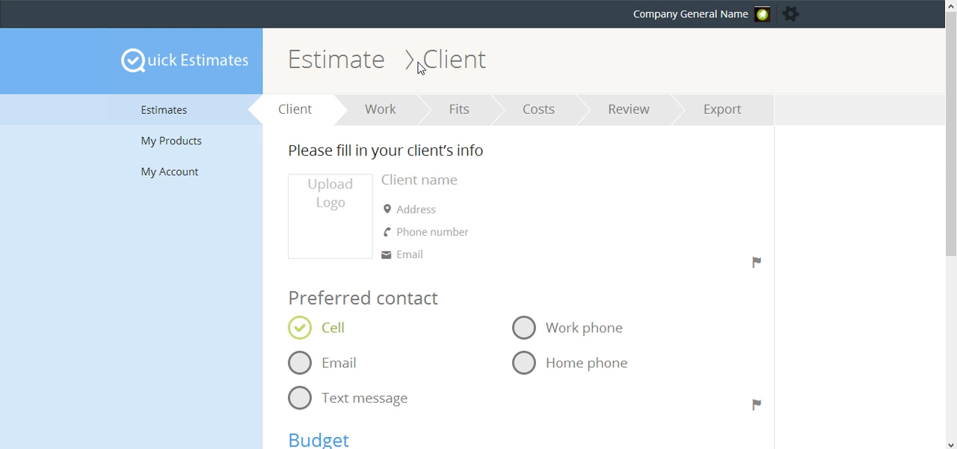
Enter the client's full name in the client info section of the estimate
click(398, 178)
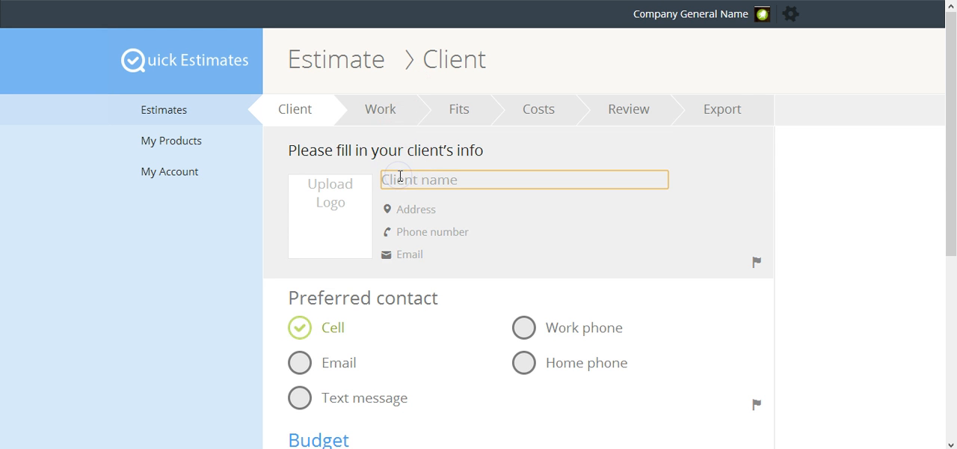
text(John d)
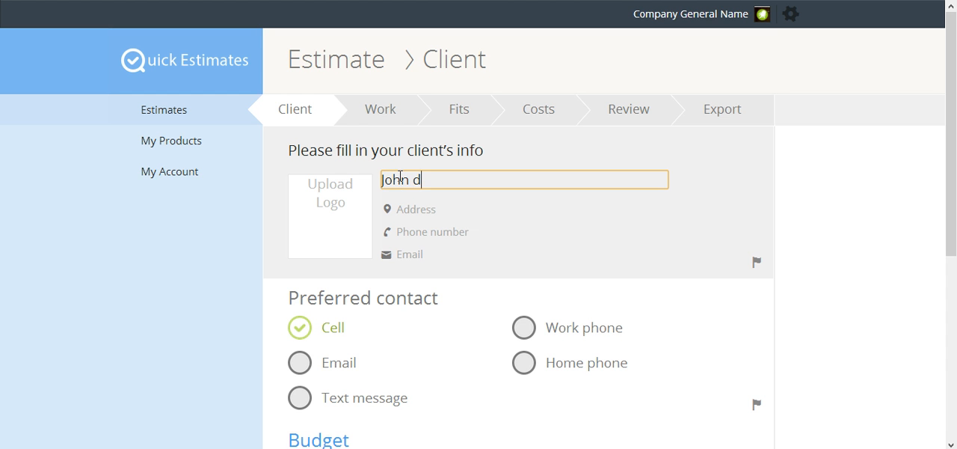
key(BackSpace)
text(Doe)
key(Tab)
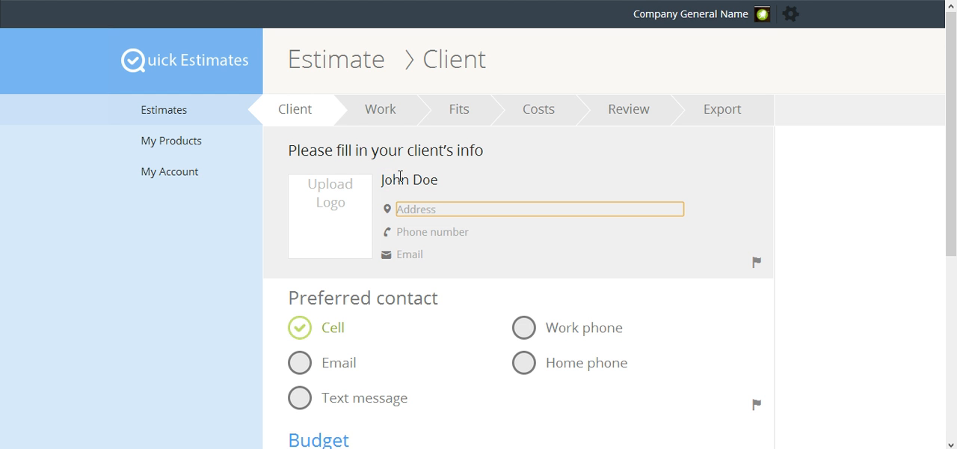
Fill in the client's street address and phone number
text(123 Main st)
key(Tab)
text(123-)
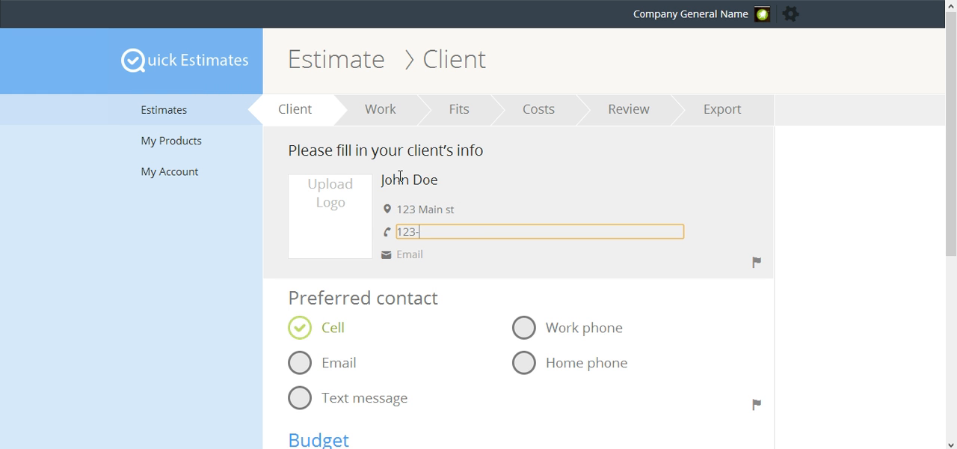
text(456-7890)
key(Tab)
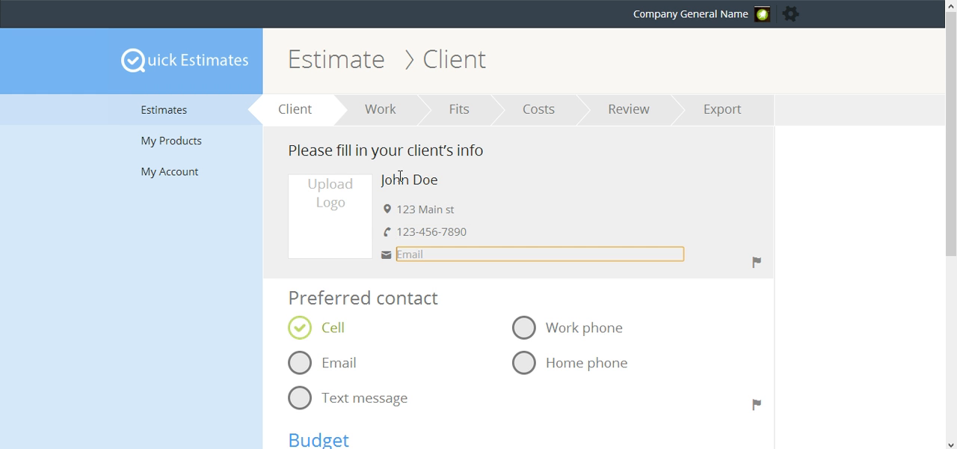
Fill in the client's e-mail with the second saved autofill suggestion beginning with "d"
text(d)
key(Down)
key(Down)
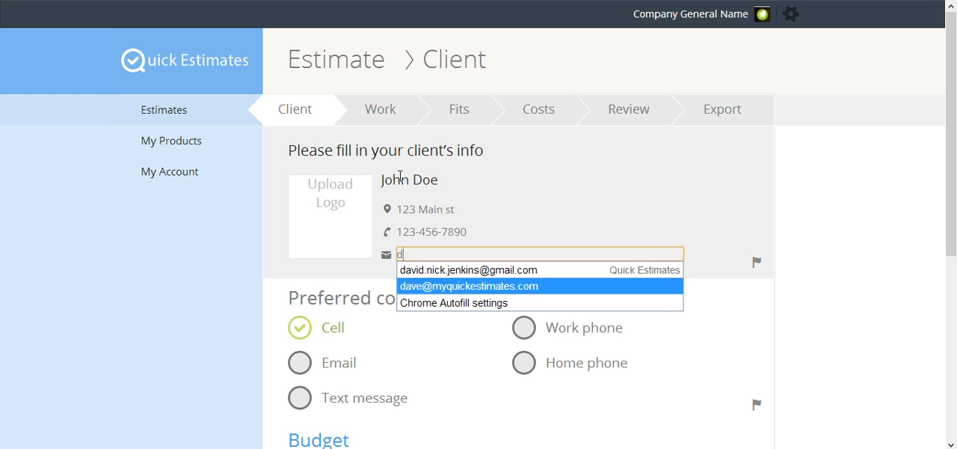
key(Return)
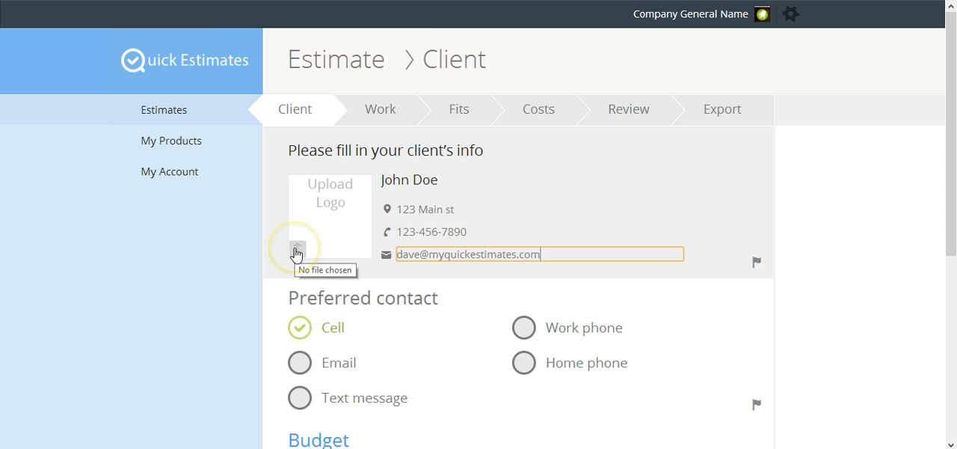
Upload the photo IMG_3335 as the client's logo image
click(297, 252)
click(152, 30)
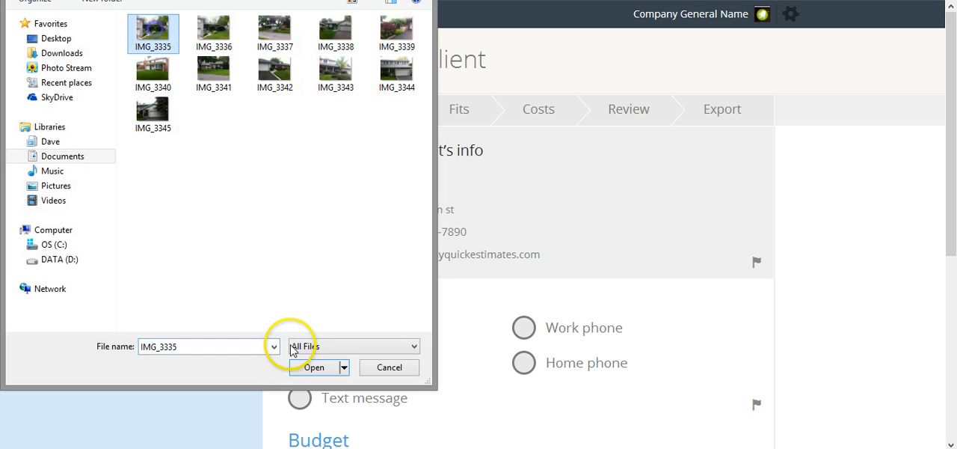
click(325, 369)
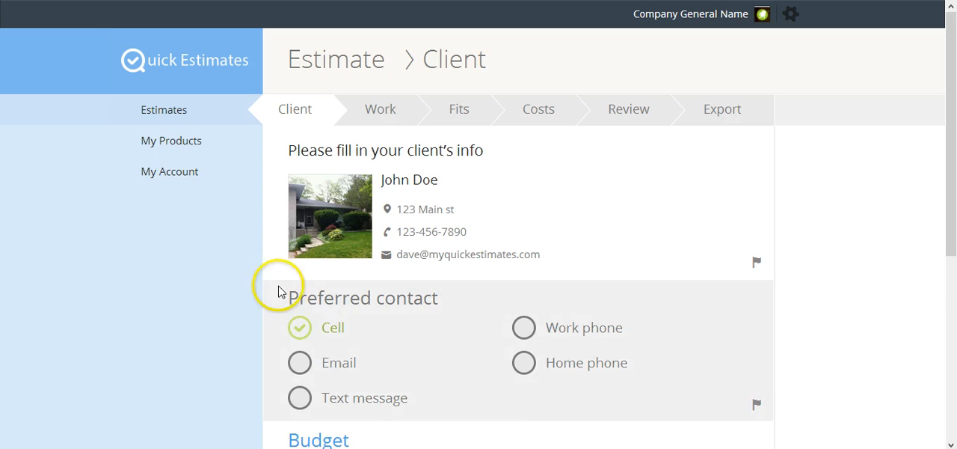
Set the client's preferred contact to Email and the budget to $5,000
click(299, 364)
scroll(255, 326, down, 3)
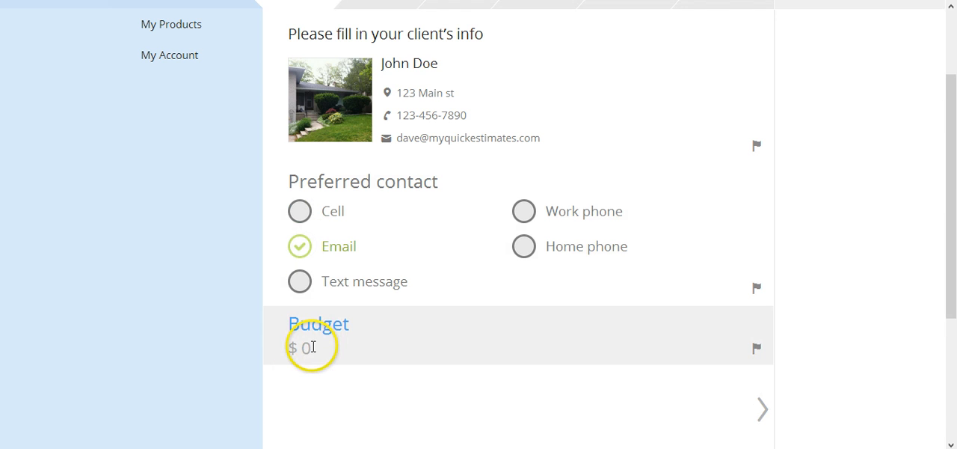
click(309, 346)
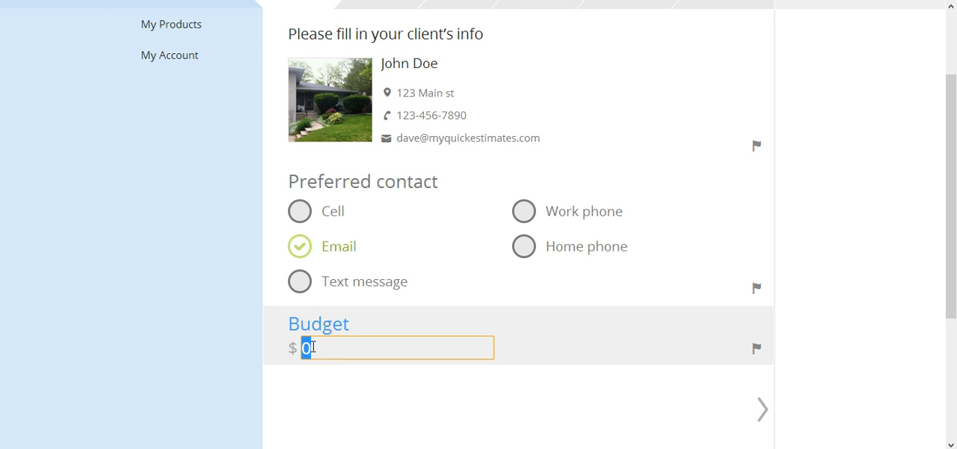
text(5000)
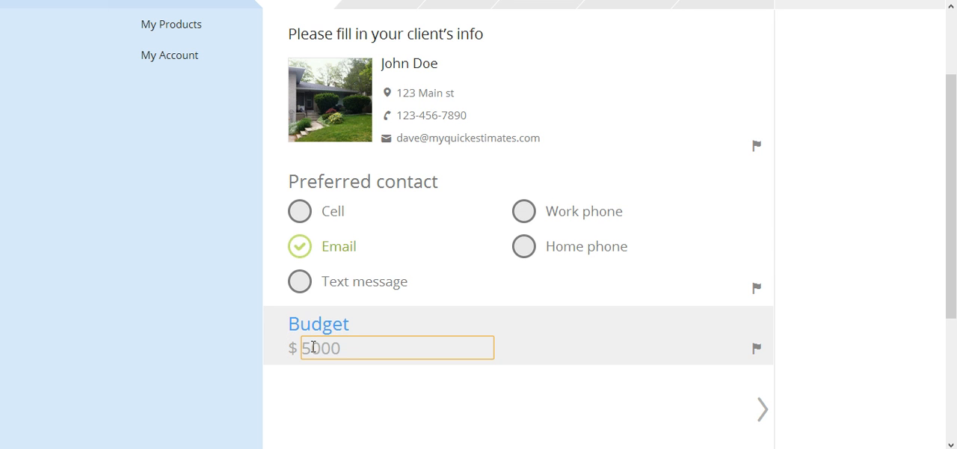
key(Tab)
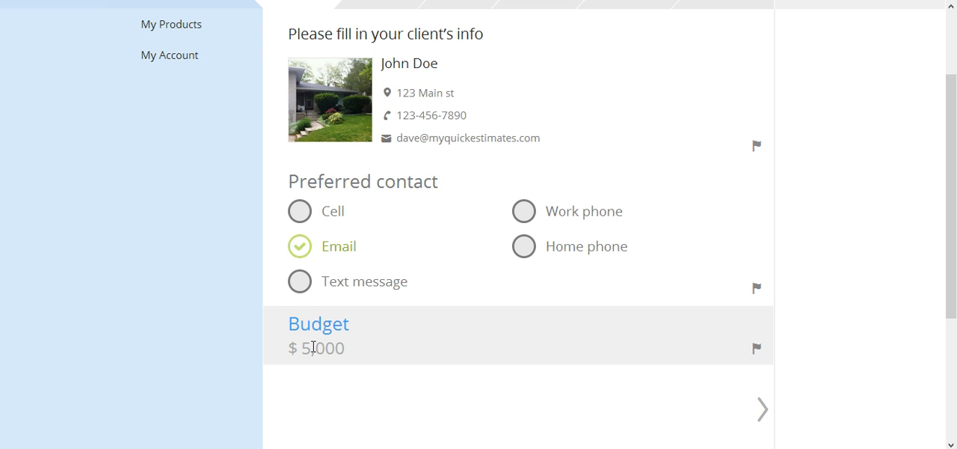
click(444, 337)
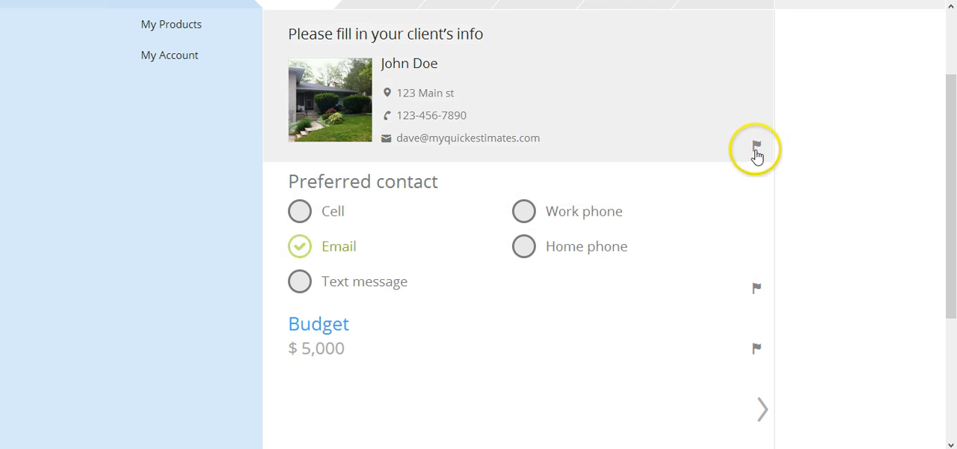
Flag the client info section with the note "Don't call during work hours"
click(756, 150)
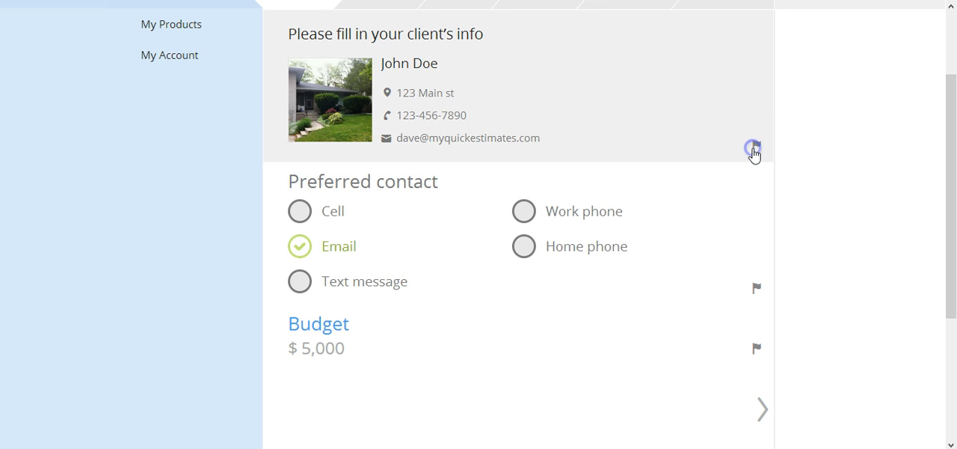
click(451, 187)
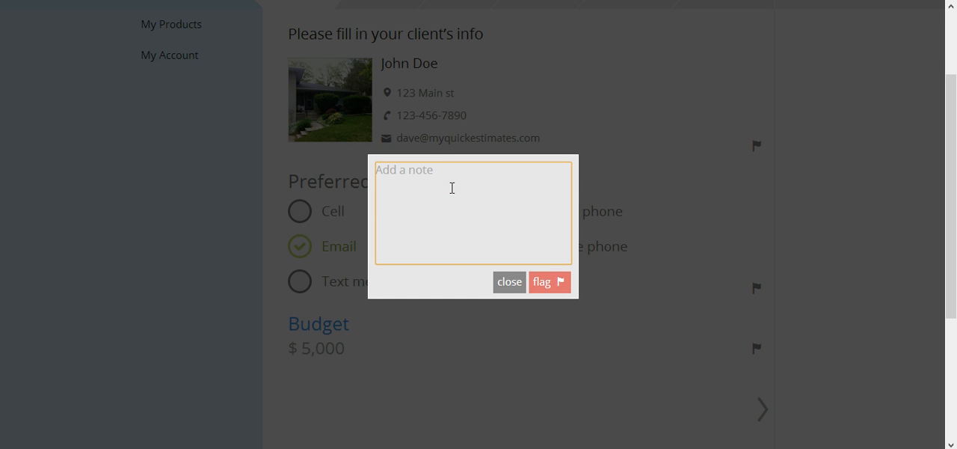
text(Don'y)
key(BackSpace)
text(t call during)
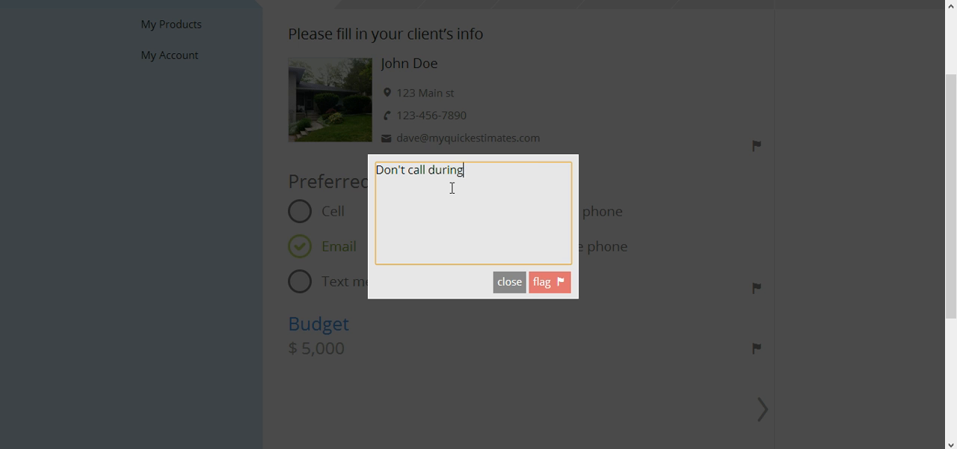
text( work hours)
click(550, 282)
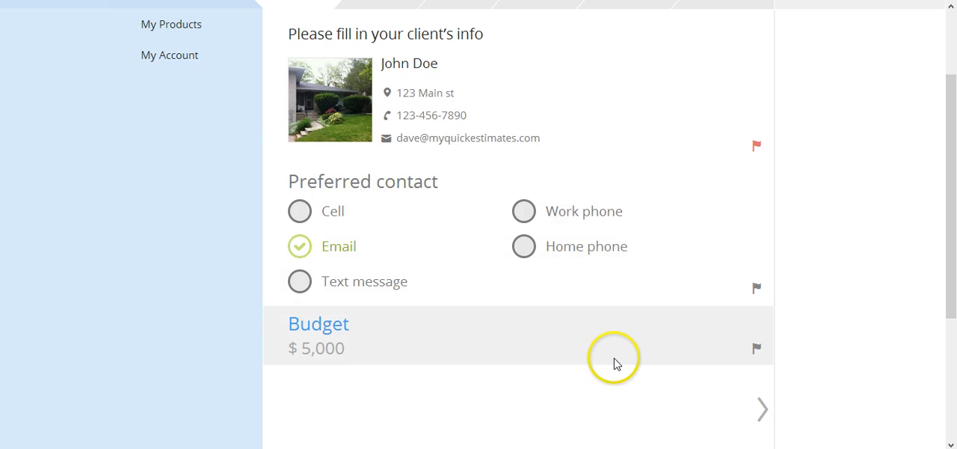
Select Bathroom as the room to be done in the Work stage, and continue to the Fits stage
click(762, 408)
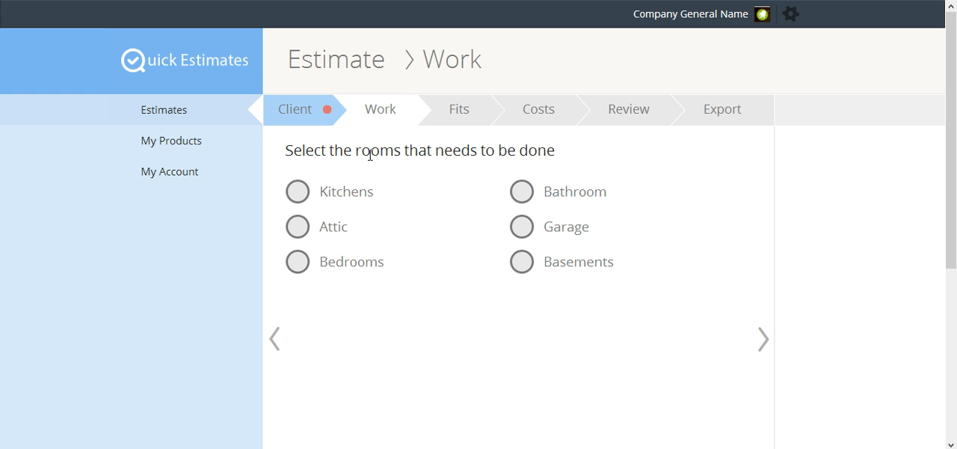
click(522, 193)
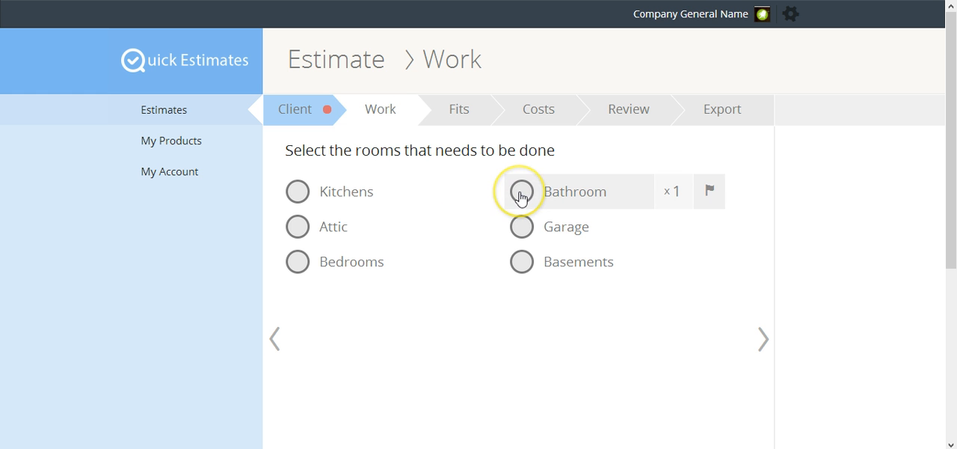
click(521, 192)
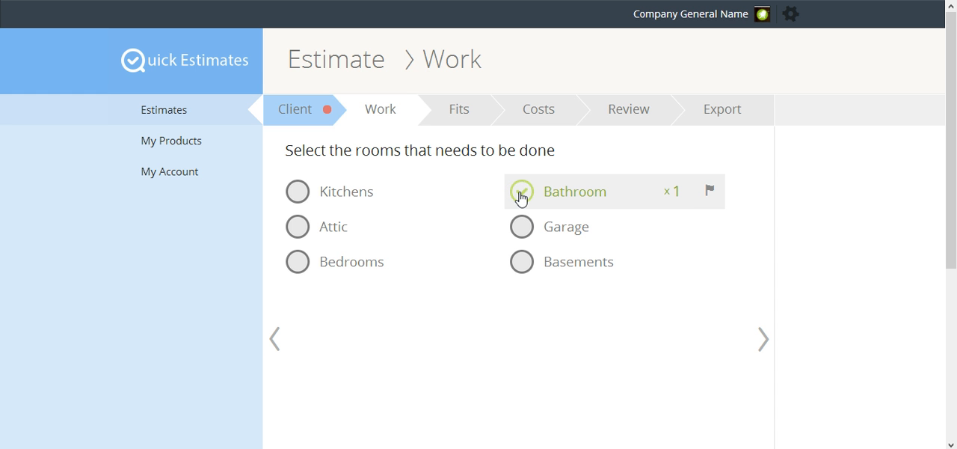
click(546, 198)
click(681, 197)
click(671, 198)
click(707, 270)
click(743, 343)
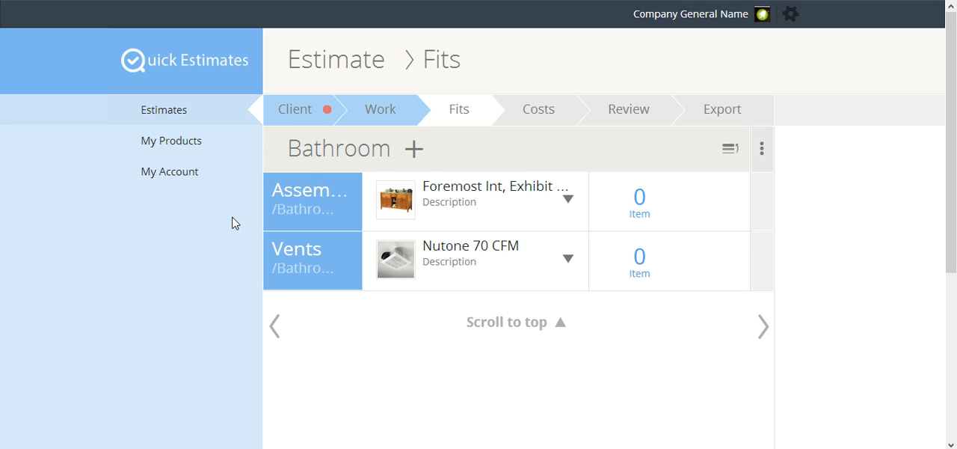
Add the Faucets and the Floor and Tiles categories to the Bathroom fits
click(413, 153)
click(414, 153)
click(354, 267)
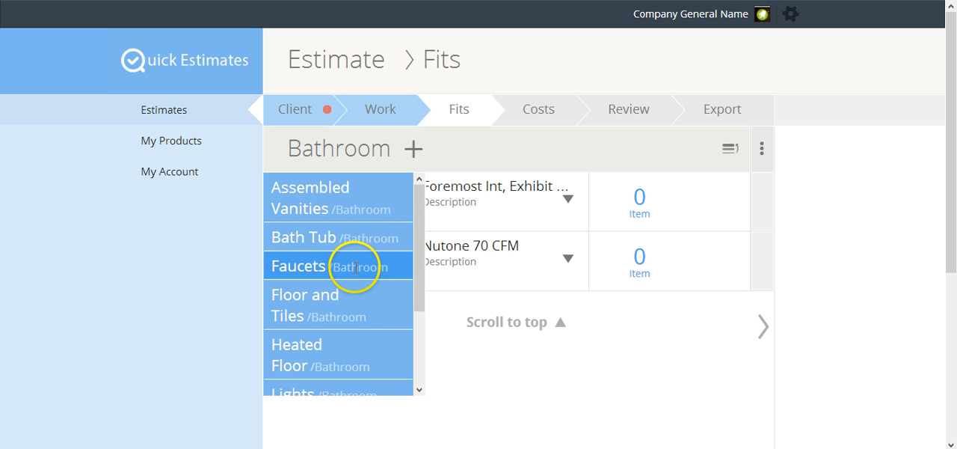
click(380, 207)
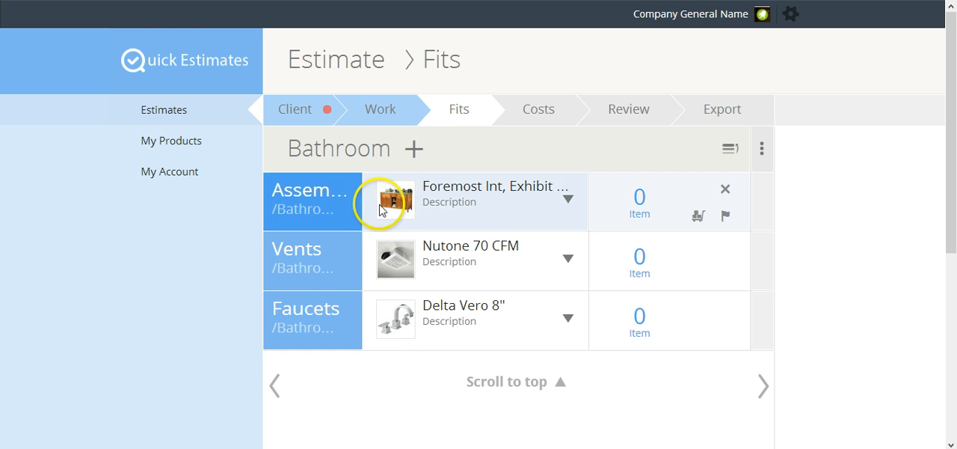
click(415, 154)
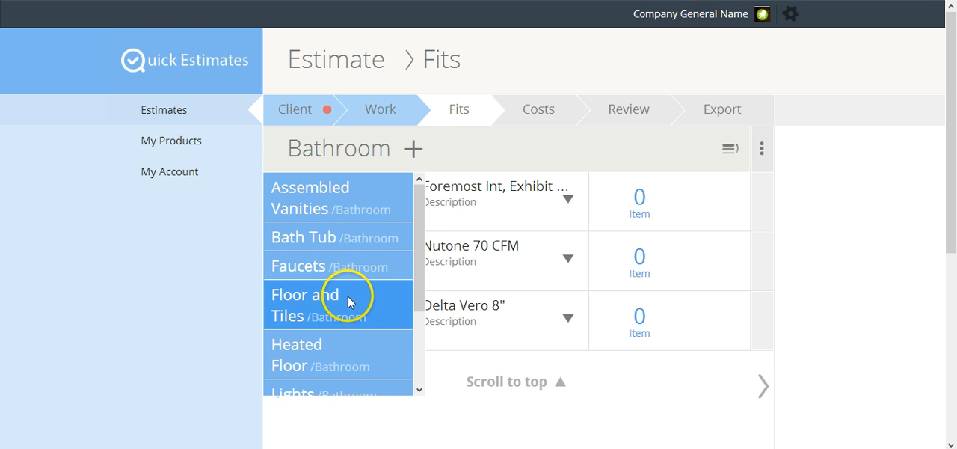
click(348, 294)
Add the Heated Floor and Sinks categories to the Bathroom fits
click(412, 149)
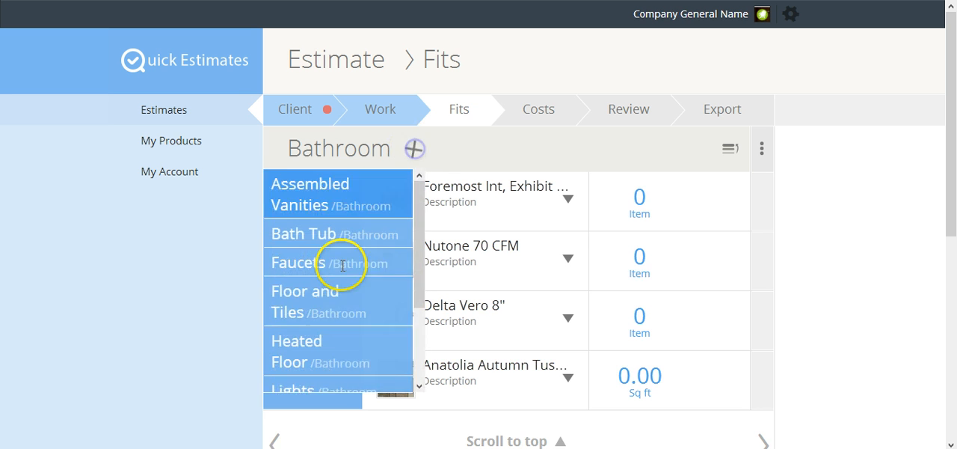
scroll(334, 352, down, 1)
click(336, 324)
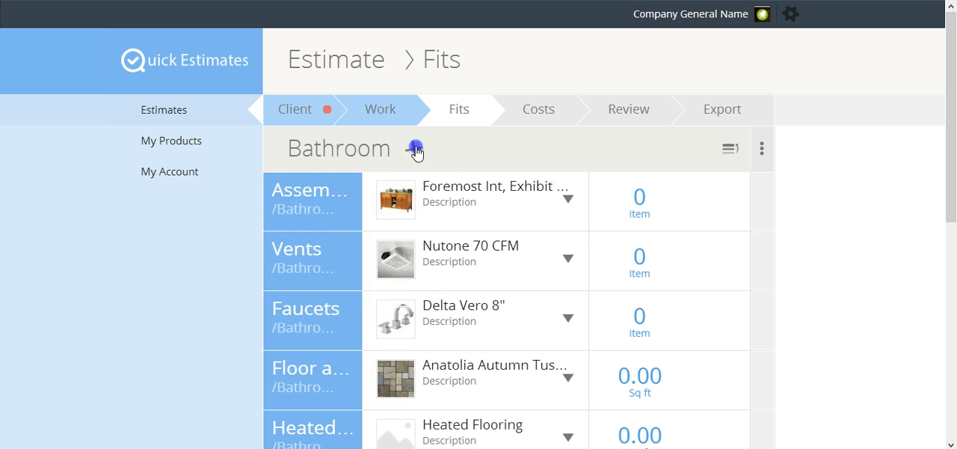
click(413, 148)
scroll(331, 295, down, 1)
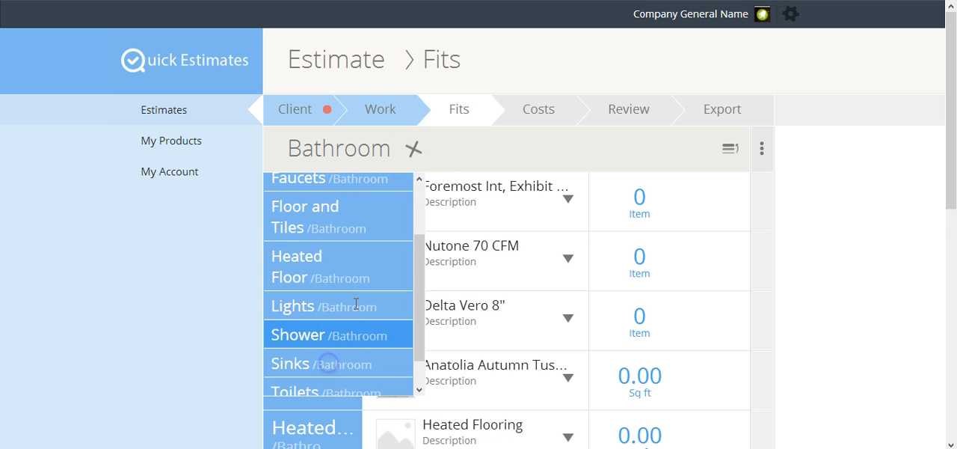
Add the Toilets category to the Bathroom fits
click(412, 149)
click(408, 160)
scroll(329, 329, down, 3)
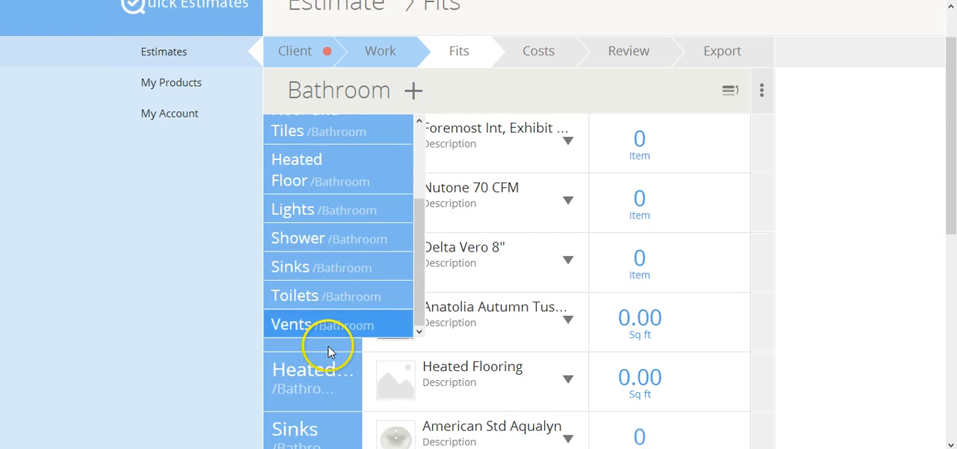
click(331, 296)
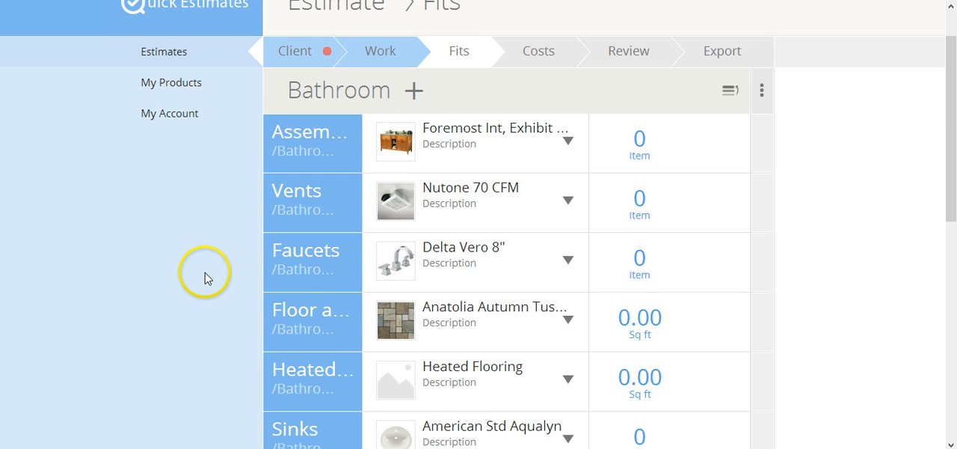
Choose Foremost Int, White 60 as the assembled vanity and set its quantity to 1
click(568, 142)
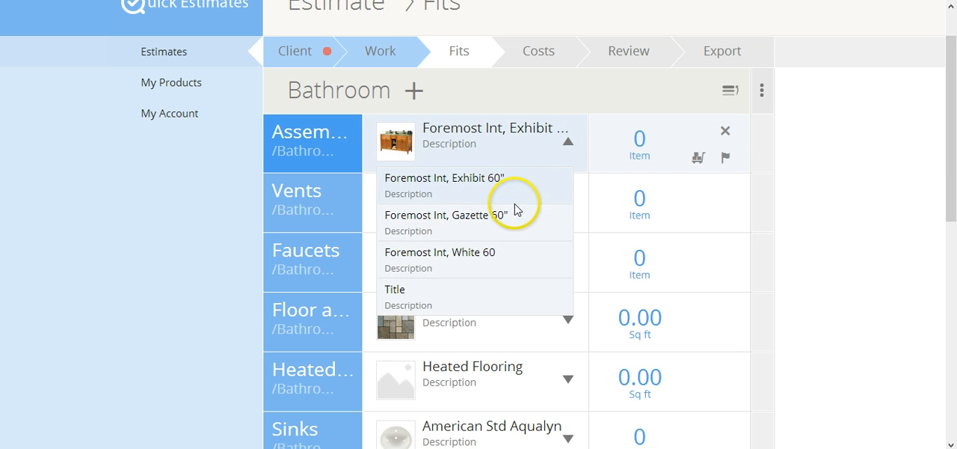
click(493, 254)
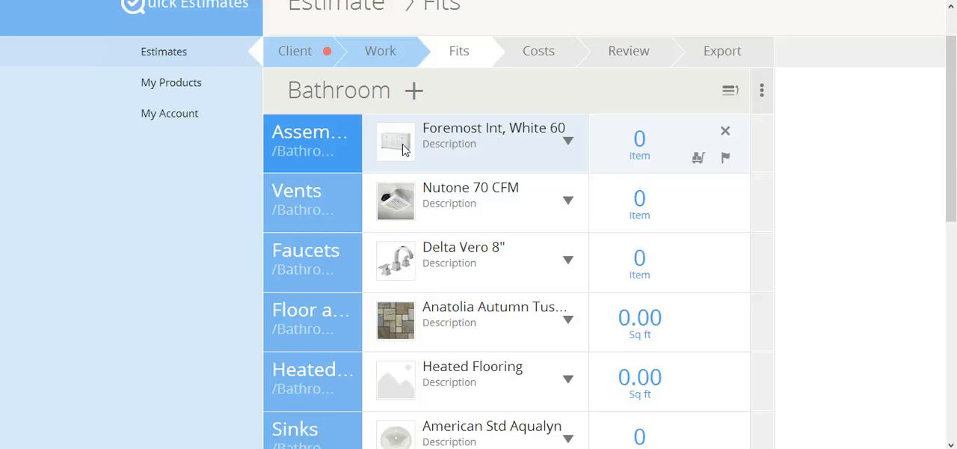
click(641, 140)
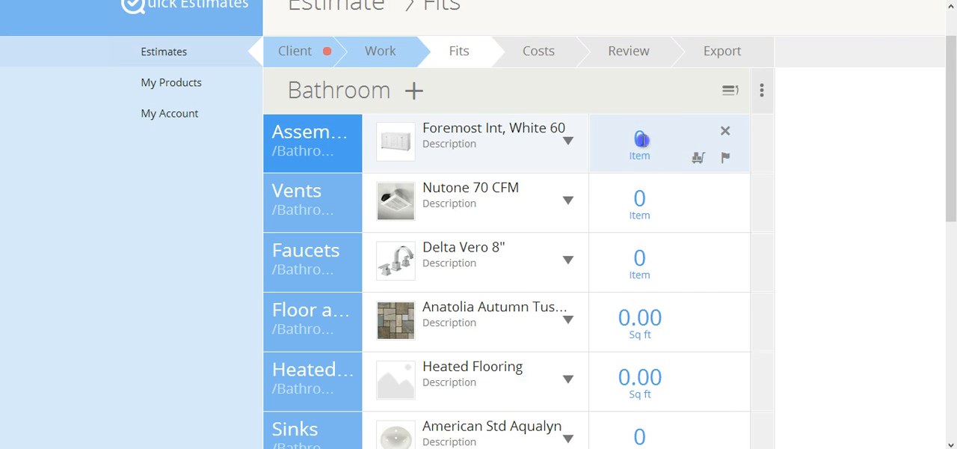
text(1)
Set the quantity of the Nutone 70 CFM vent to 2
click(651, 200)
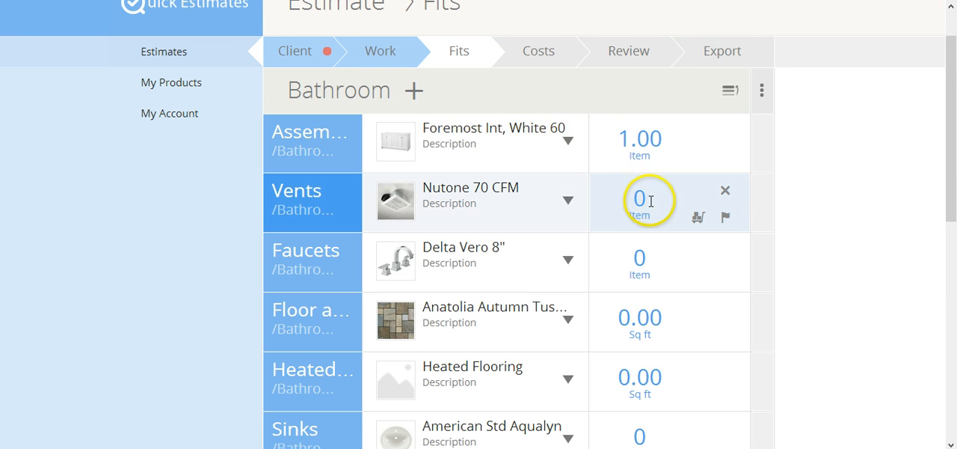
text(2)
click(653, 261)
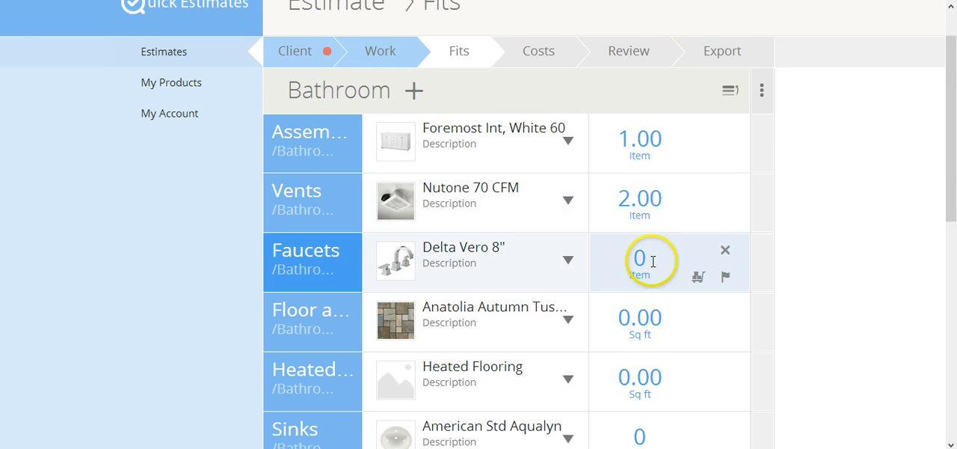
Set the quantity of the Delta Vero 8" faucet to 1, and the Anatolia Autumn tile and Heated Flooring to 45 sq ft each
text(1)
click(642, 318)
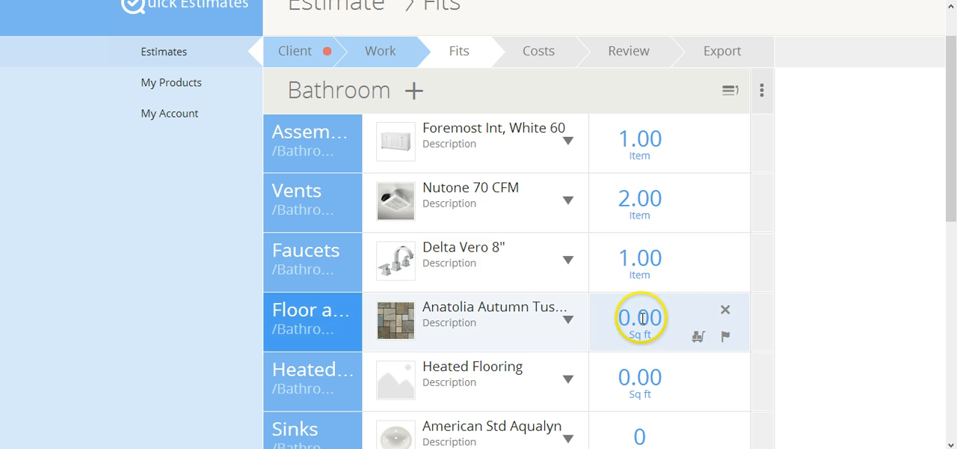
text(45)
click(640, 376)
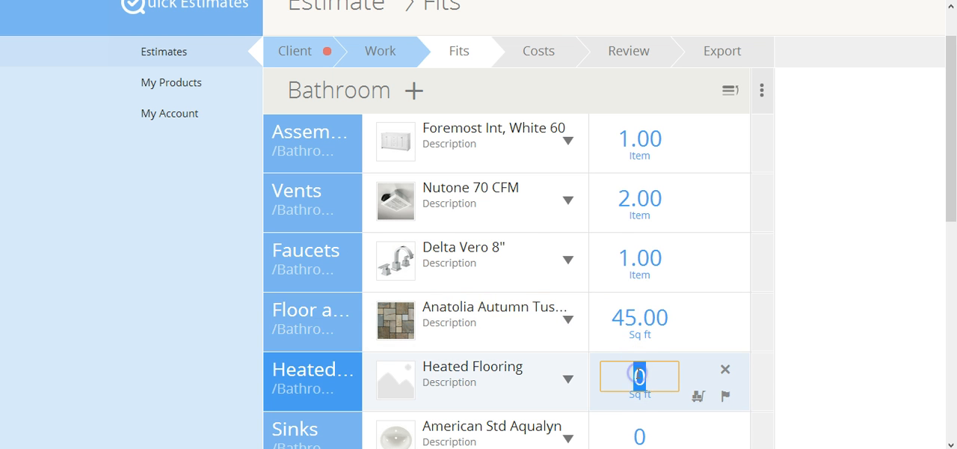
text(45)
Set the quantities of the American Std Aqualyn sink and the American Std toilet to 1 each
scroll(643, 345, down, 1)
click(639, 347)
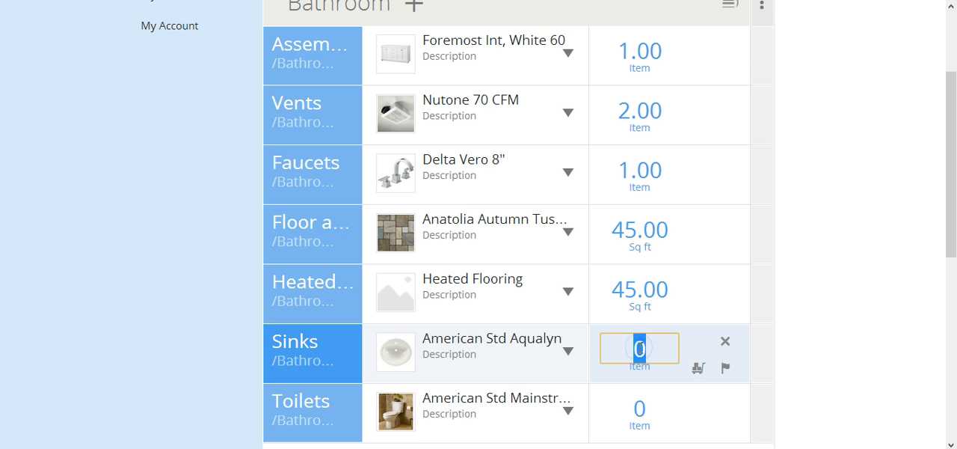
text(1)
click(639, 400)
text(1)
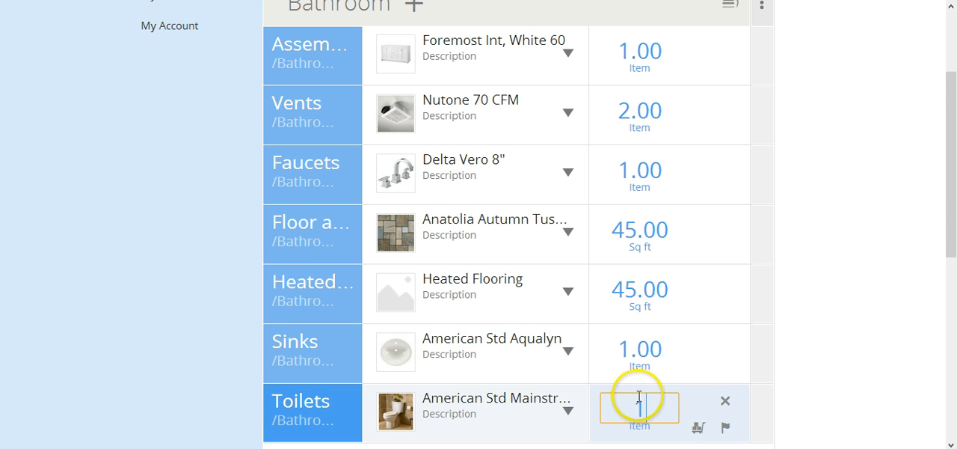
key(Return)
Show the pricing column for the Bathroom fits and hide it again
scroll(518, 316, down, 1)
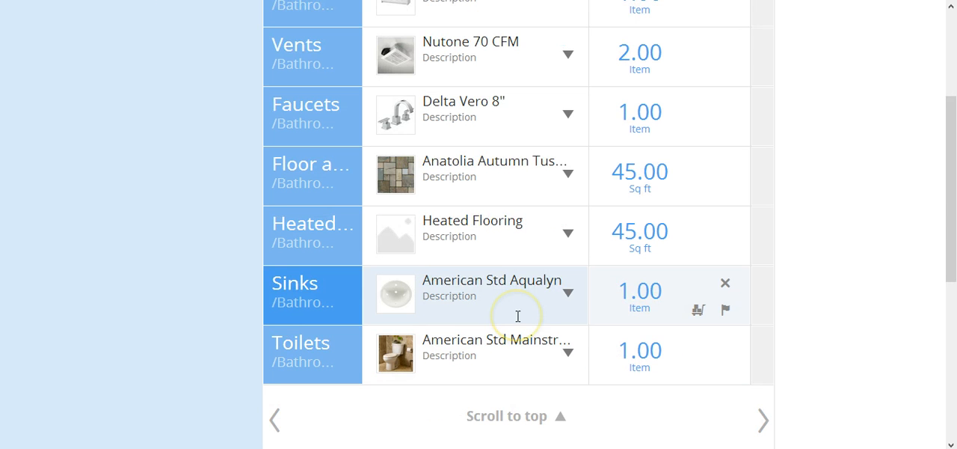
scroll(663, 234, up, 2)
click(761, 55)
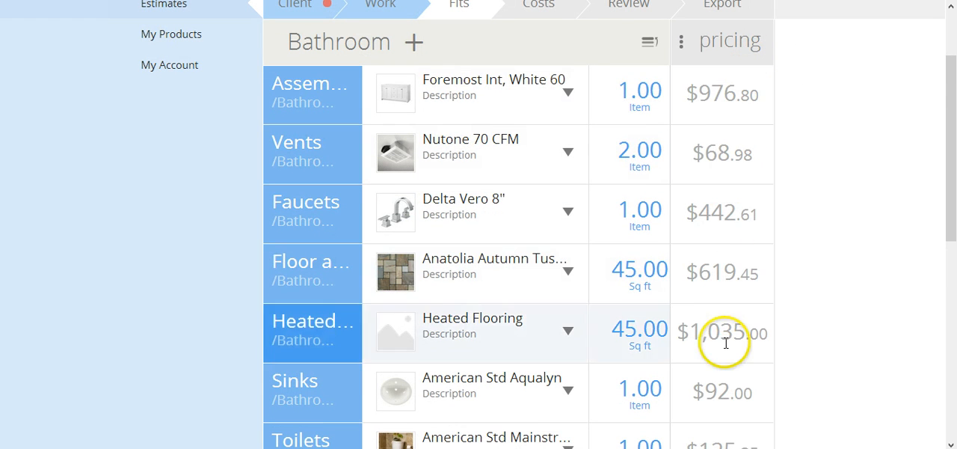
click(683, 48)
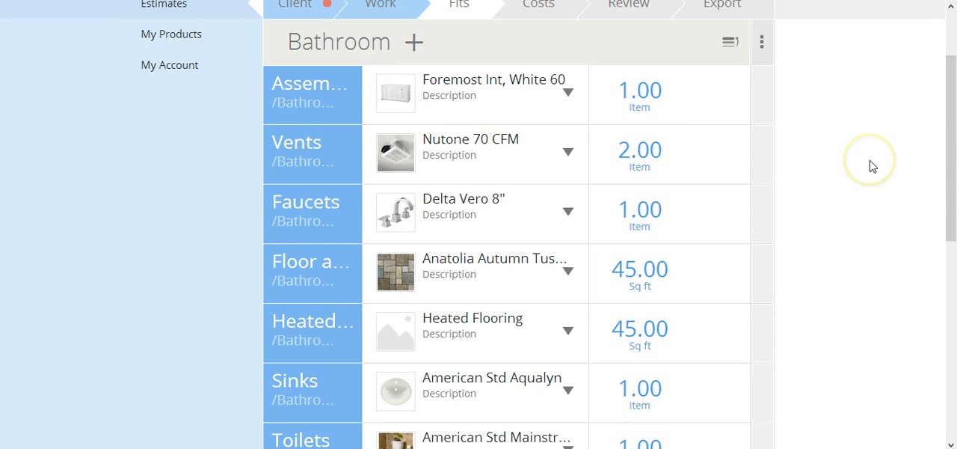
Continue to the Costs stage and add a Small bin under Dumpster Rental for 8 days
scroll(869, 166, down, 3)
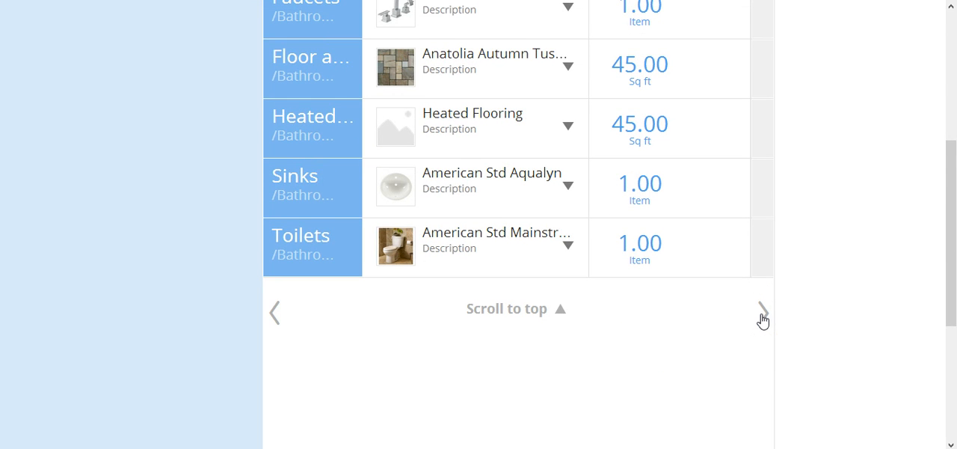
click(763, 319)
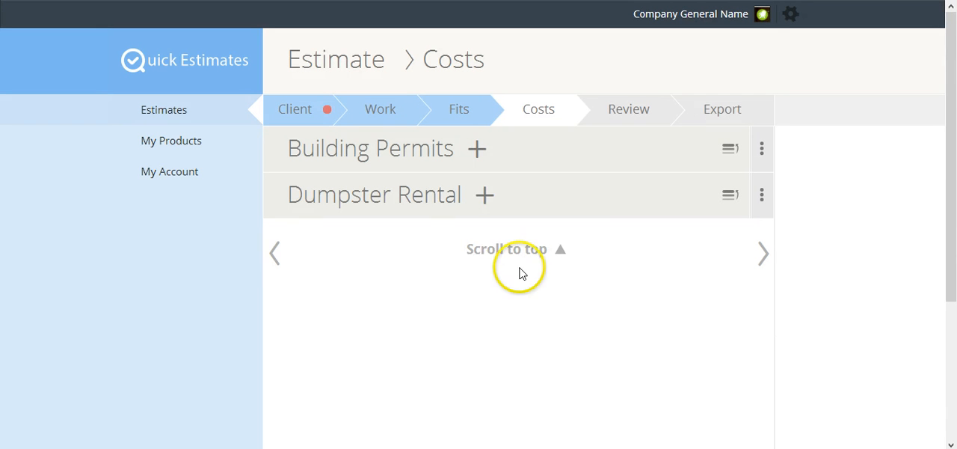
click(484, 196)
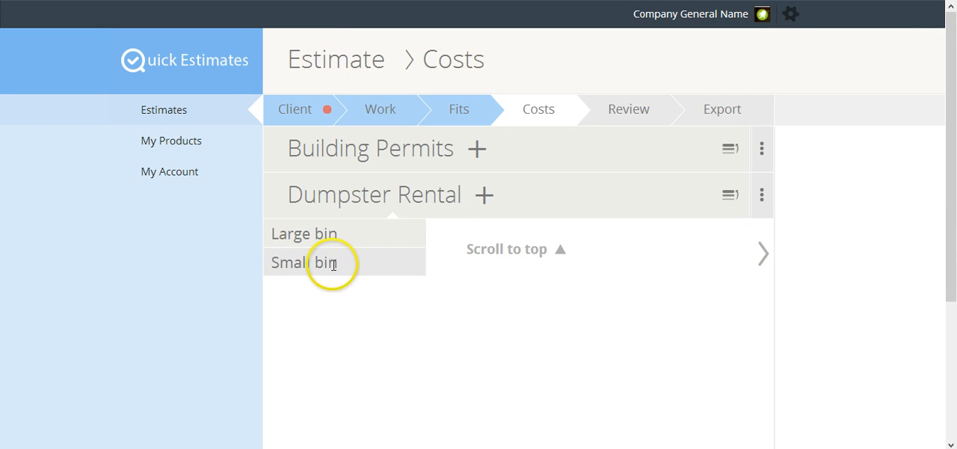
click(331, 261)
click(623, 237)
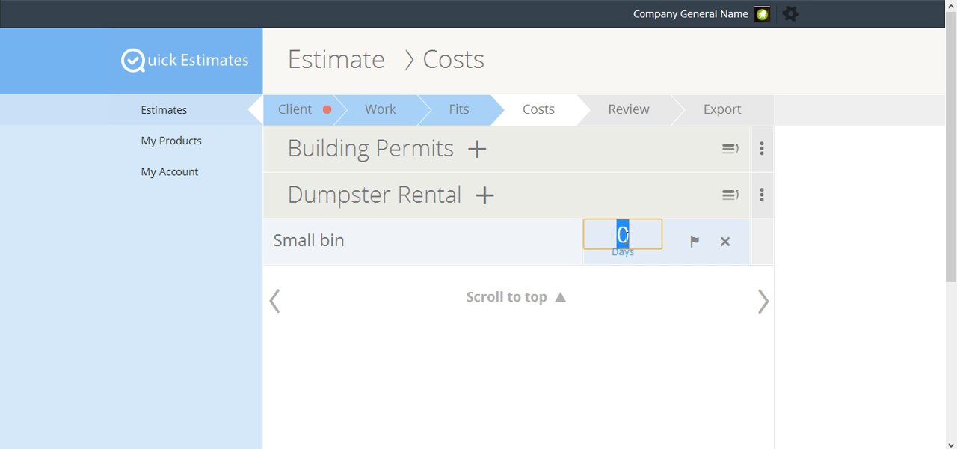
text(8)
Add a Residential Build Permit under Building Permits with a quantity of 1
click(479, 153)
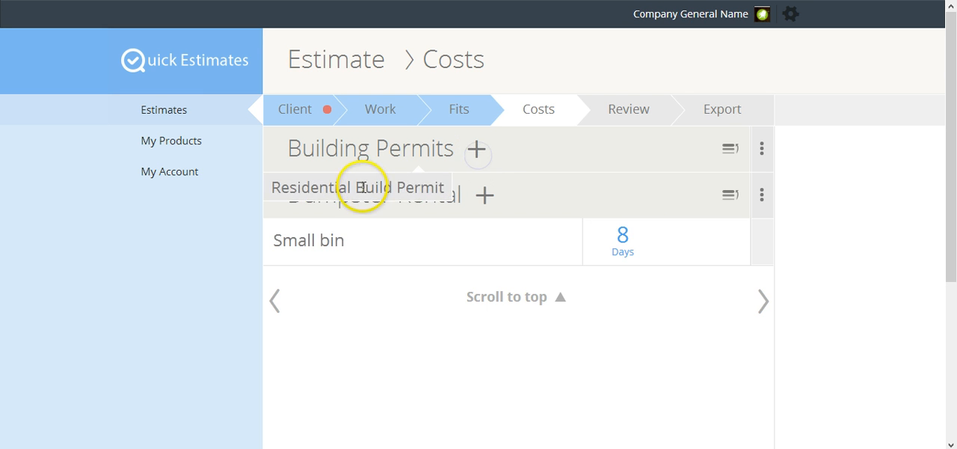
click(361, 188)
click(624, 193)
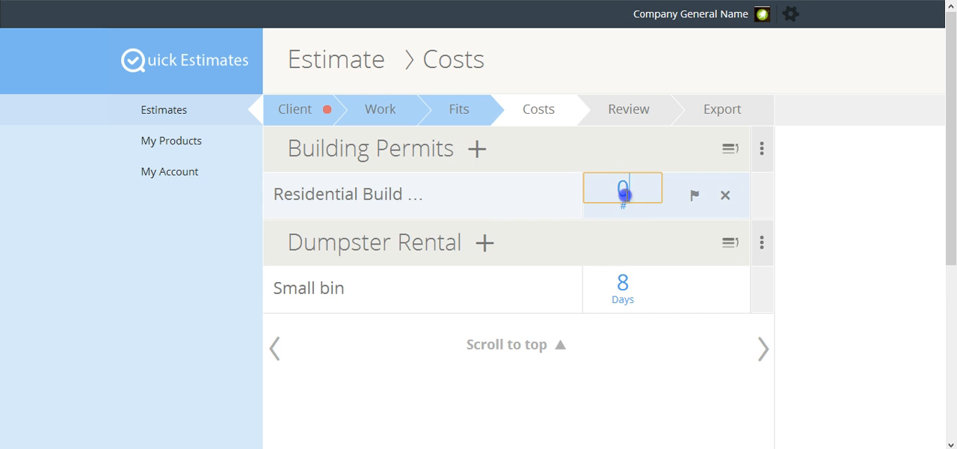
text(1)
key(Return)
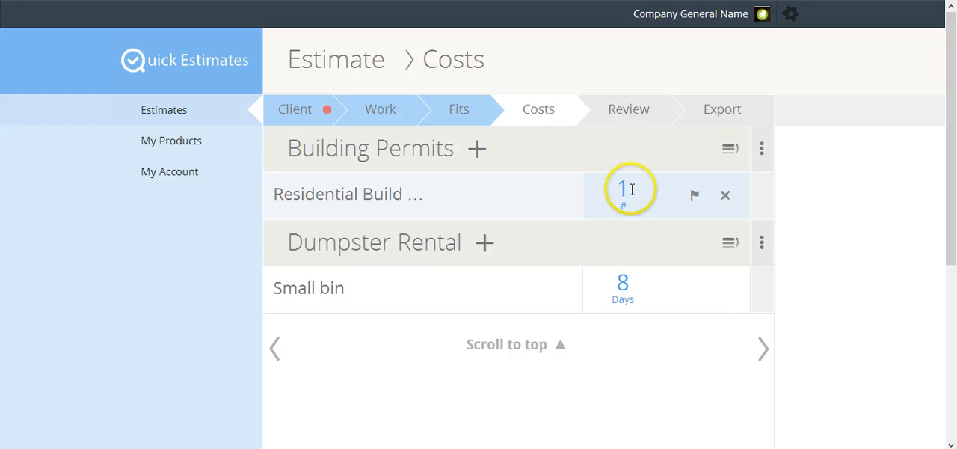
Show the pricing columns for both Building Permits and Dumpster Rental
click(759, 153)
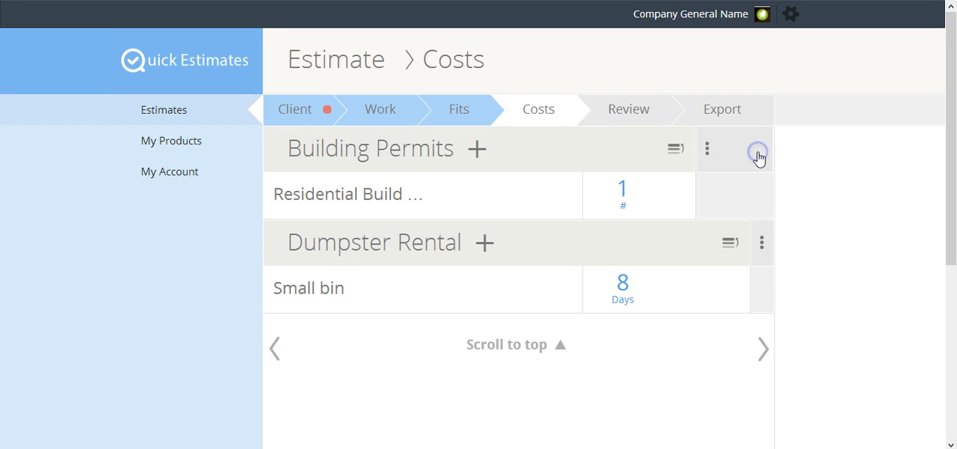
click(761, 244)
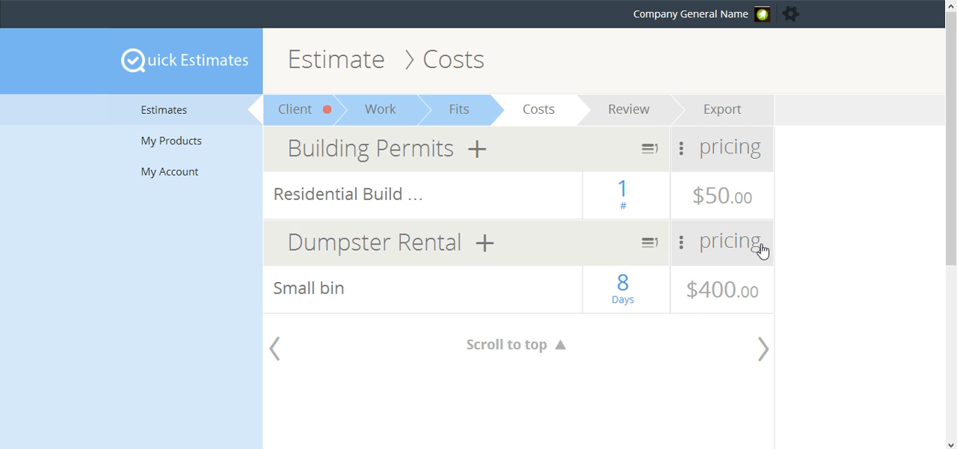
Review the estimate with the Bathroom, Building Permits and Dumpster Rental sections collapsed, and continue to the Export stage
click(763, 347)
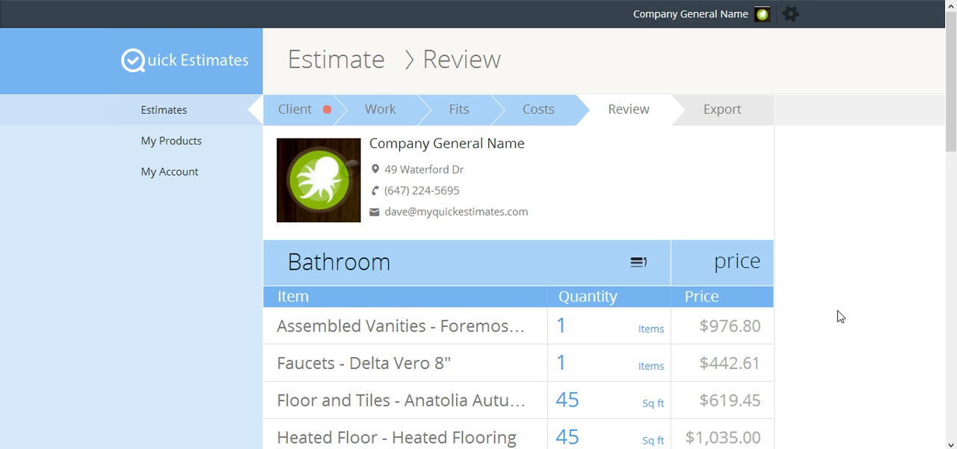
click(640, 269)
scroll(643, 264, down, 3)
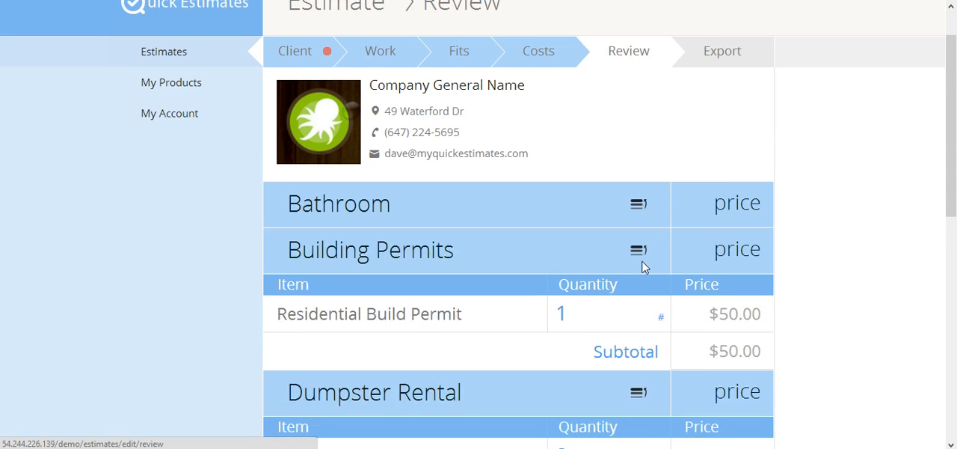
click(643, 218)
click(637, 238)
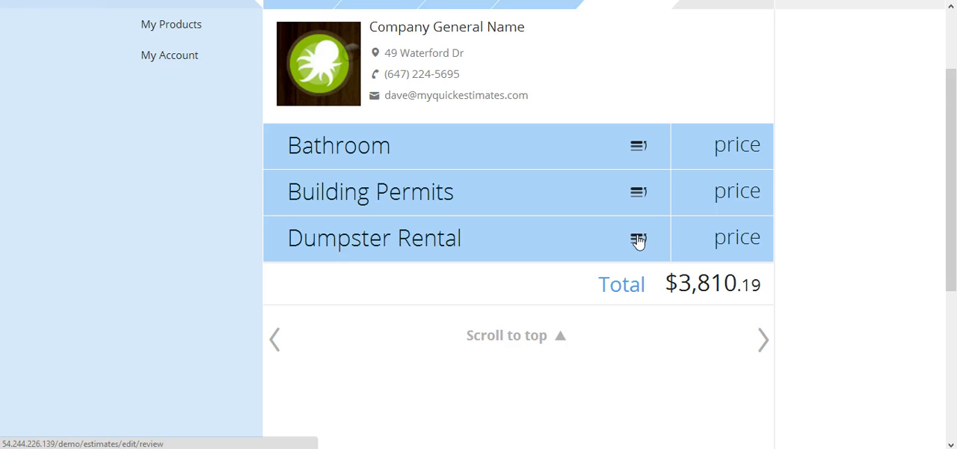
click(763, 338)
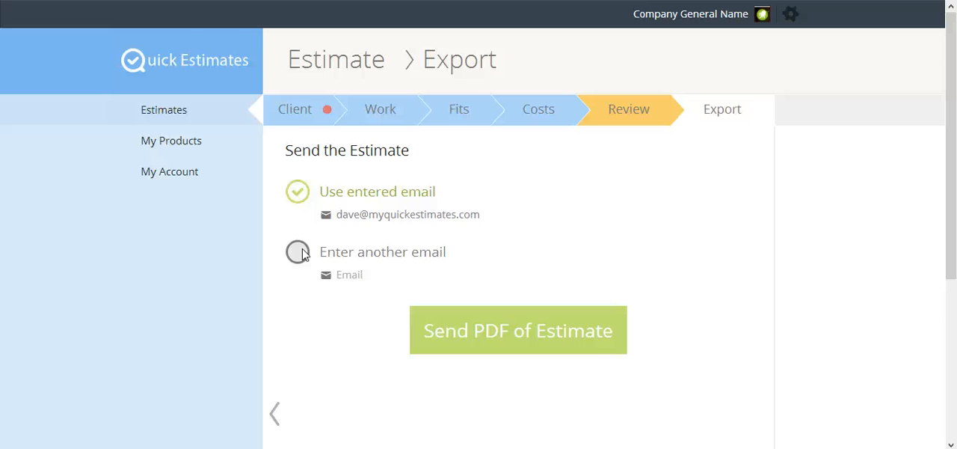
Return to the estimates list and open the attachment file picker for the newest estimate, closing it without choosing a file
click(174, 116)
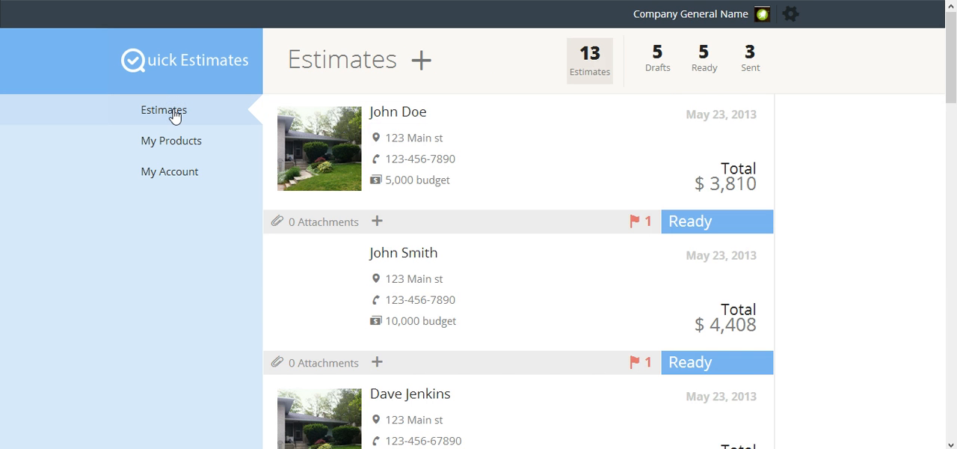
click(324, 224)
click(331, 224)
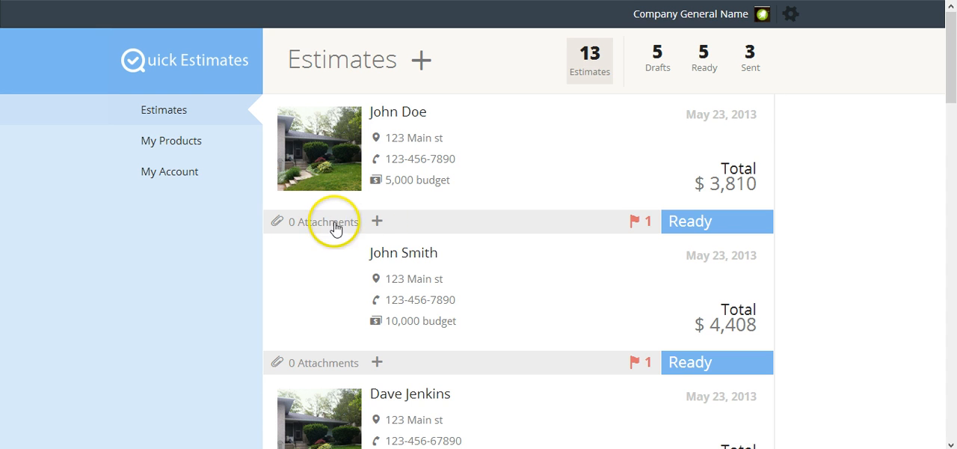
click(377, 221)
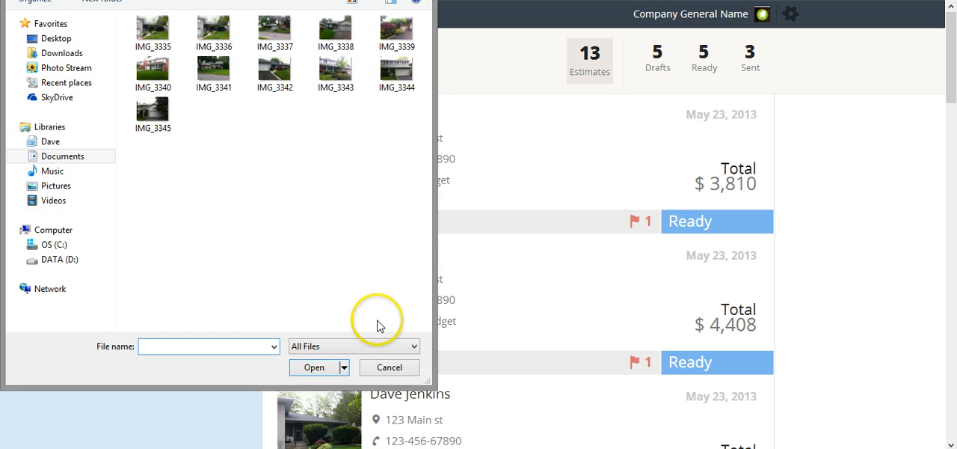
click(385, 369)
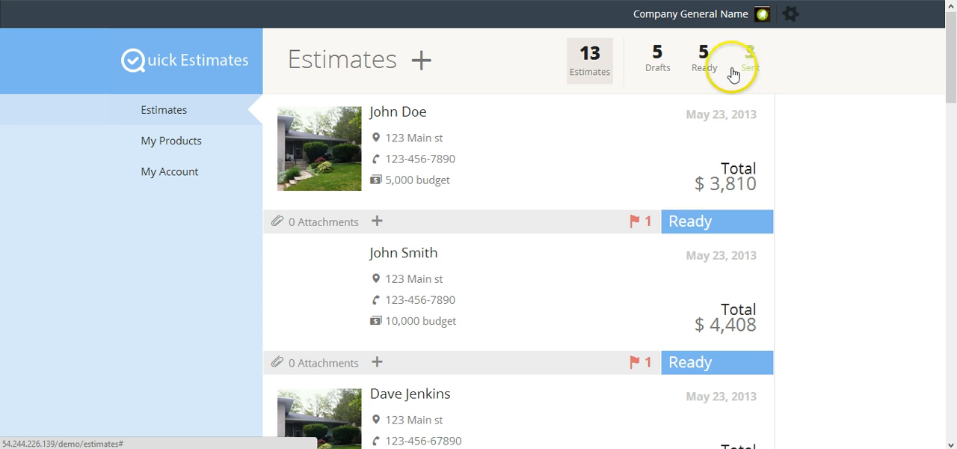
Filter the estimates list by Drafts, Ready and Sent in turn
click(661, 72)
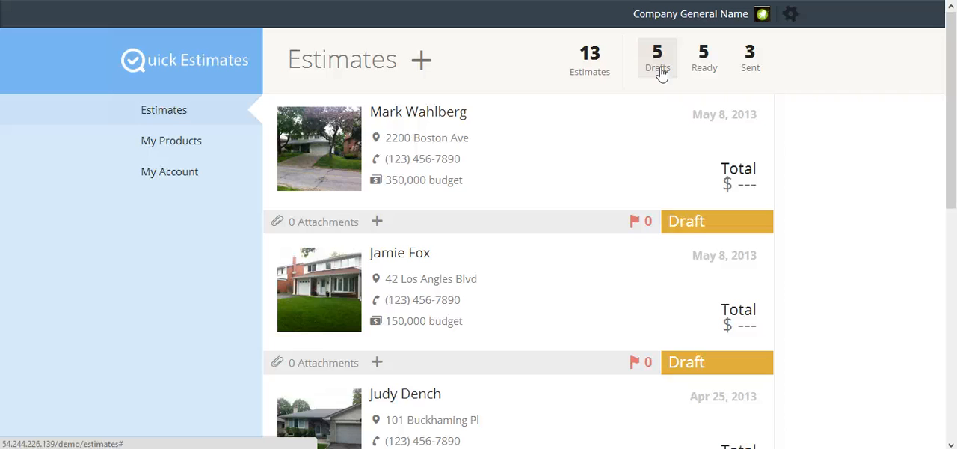
click(705, 72)
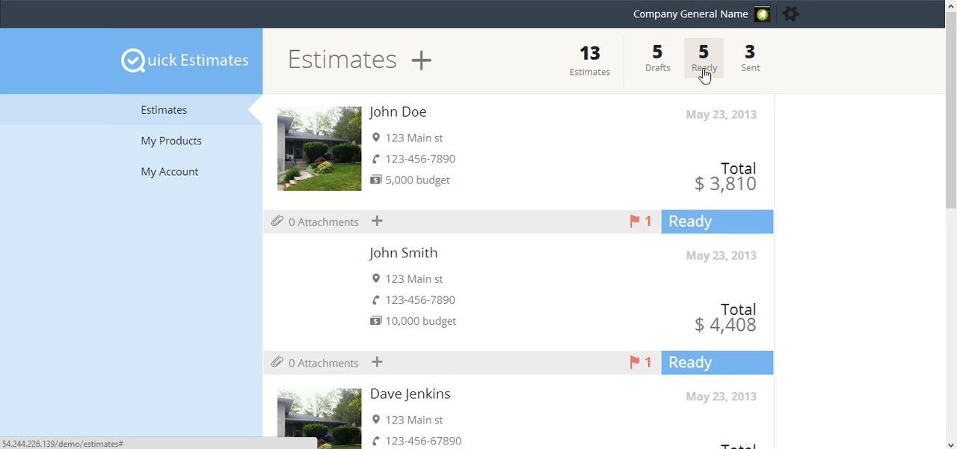
click(749, 69)
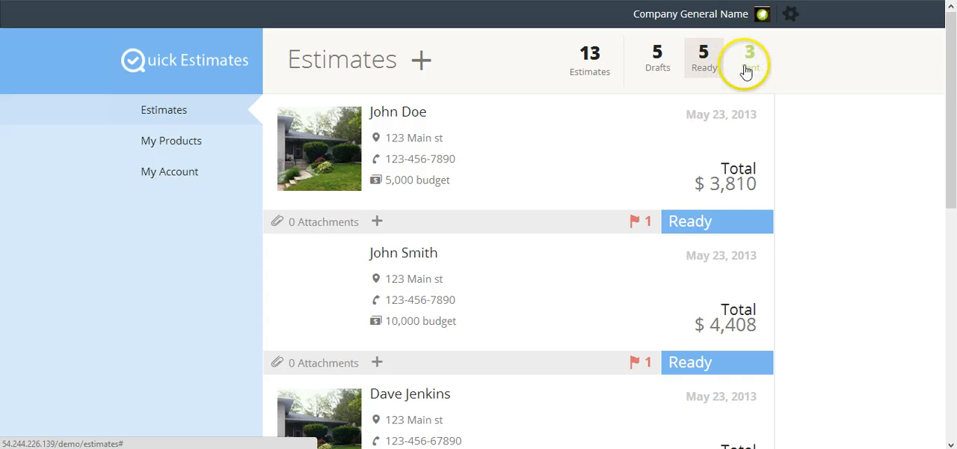